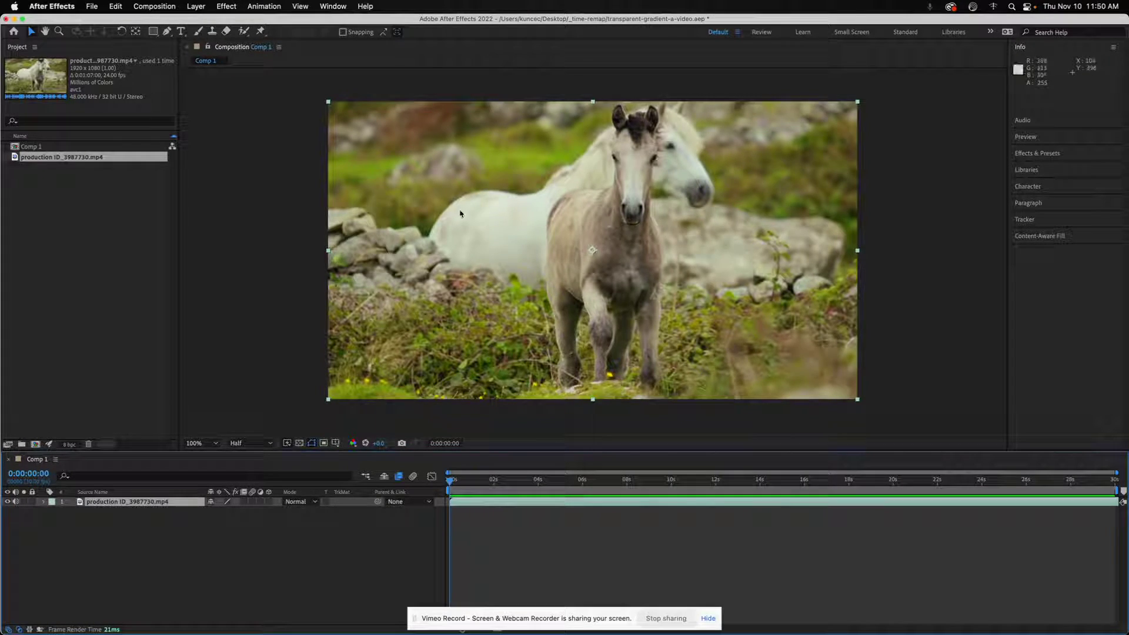
Step: Draw a rectangle shape covering the entire composition above the horse clip
click(205, 223)
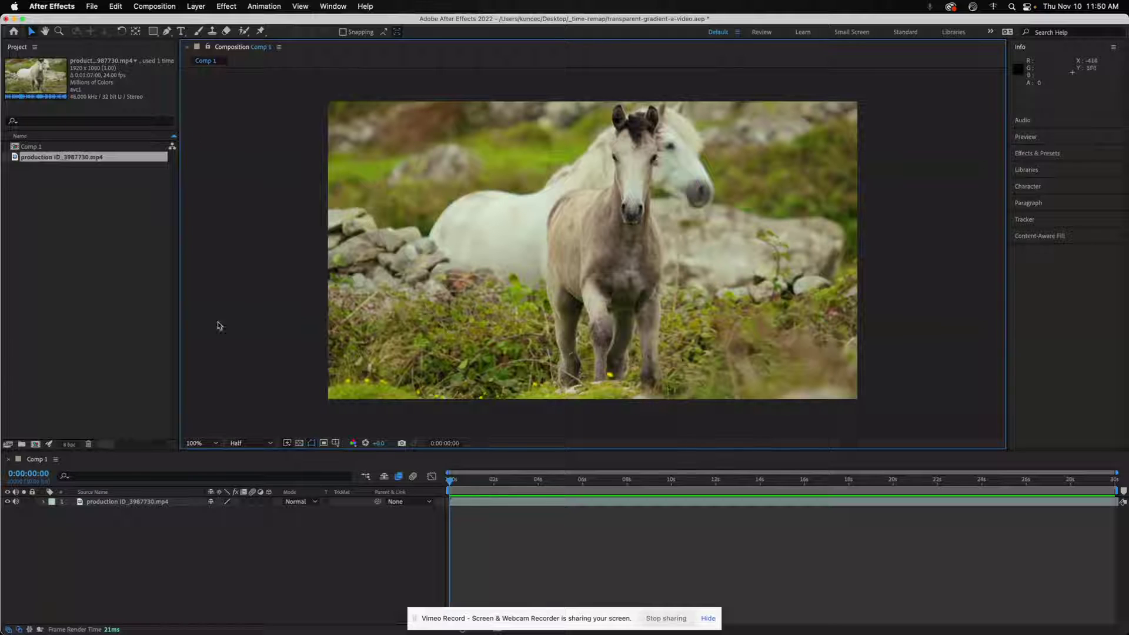
click(153, 31)
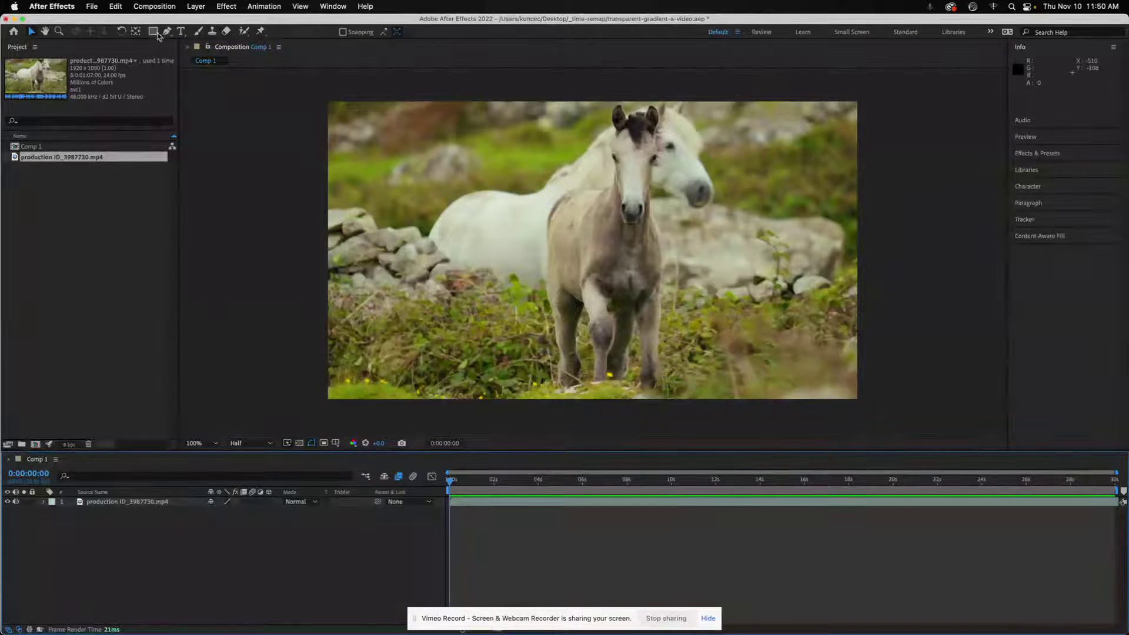
mouse_move(325, 98)
mouse_down()
mouse_move(388, 146)
mouse_move(861, 404)
mouse_up()
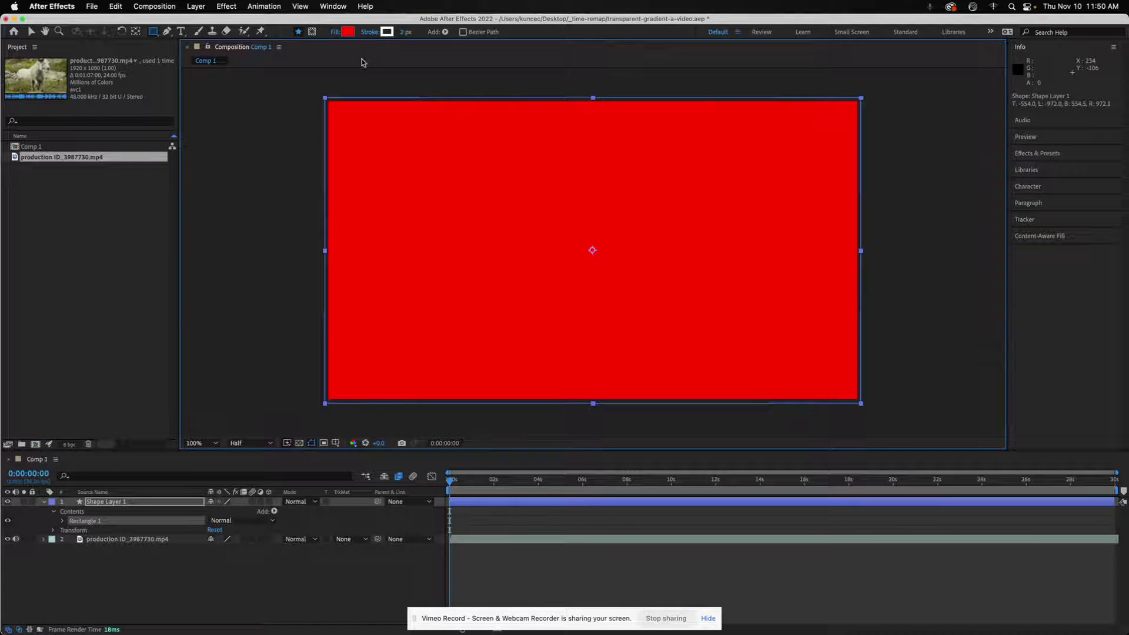
Step: Change the rectangle's fill to a white-to-black linear gradient
click(334, 33)
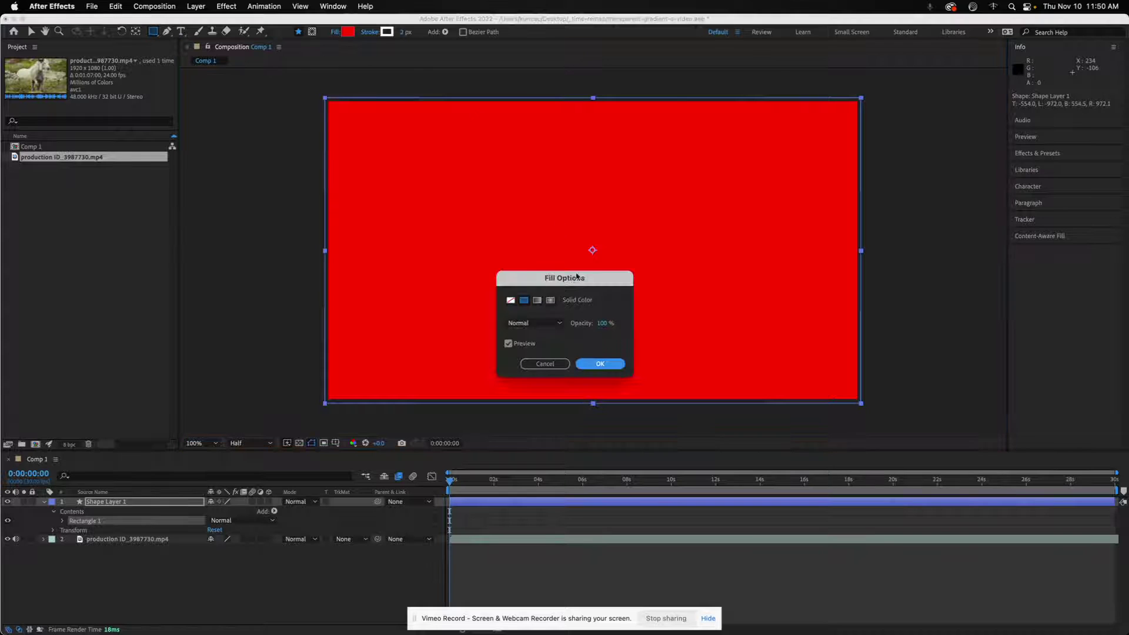
drag(564, 284, 689, 146)
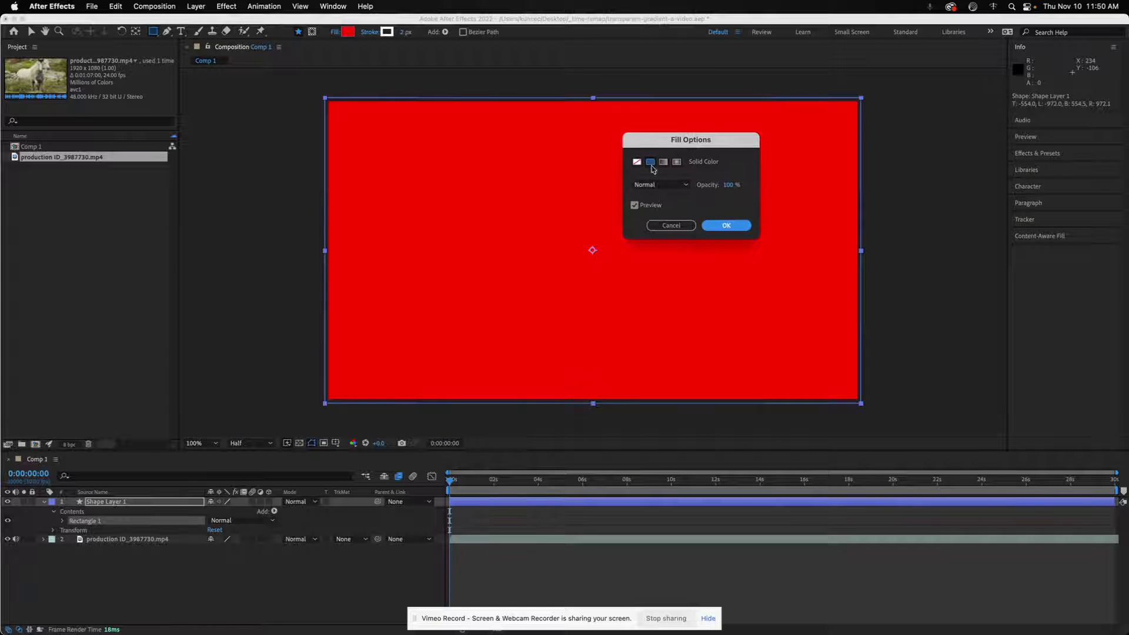
click(664, 162)
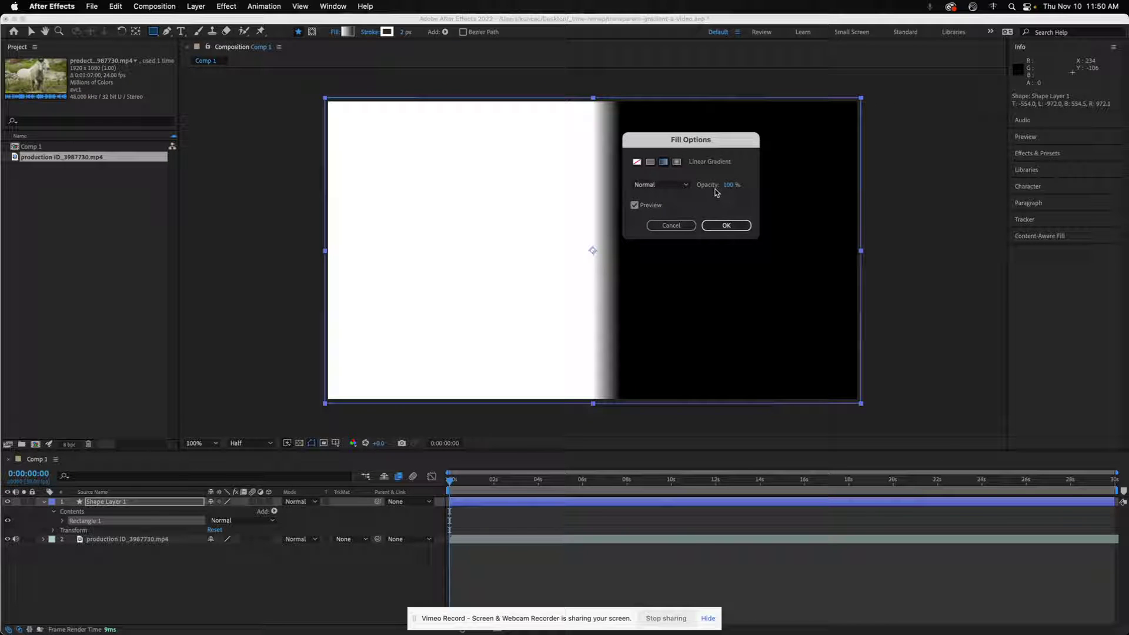
click(733, 227)
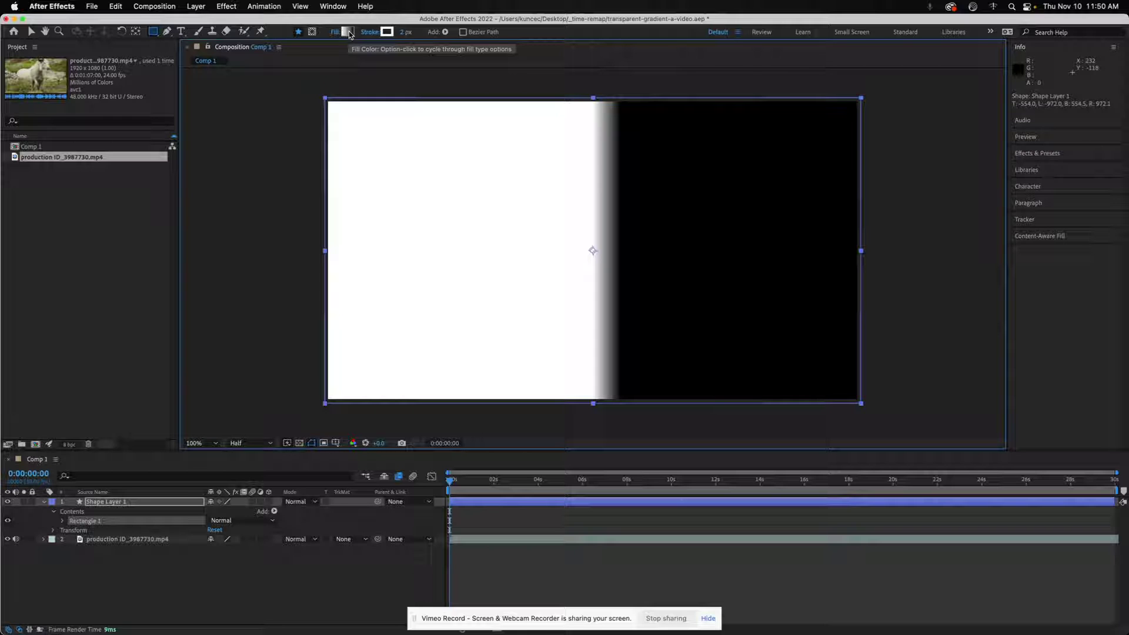
Step: Set the gradient's white-end opacity stop to 0% and move the opacity midpoint to about 32%
click(349, 33)
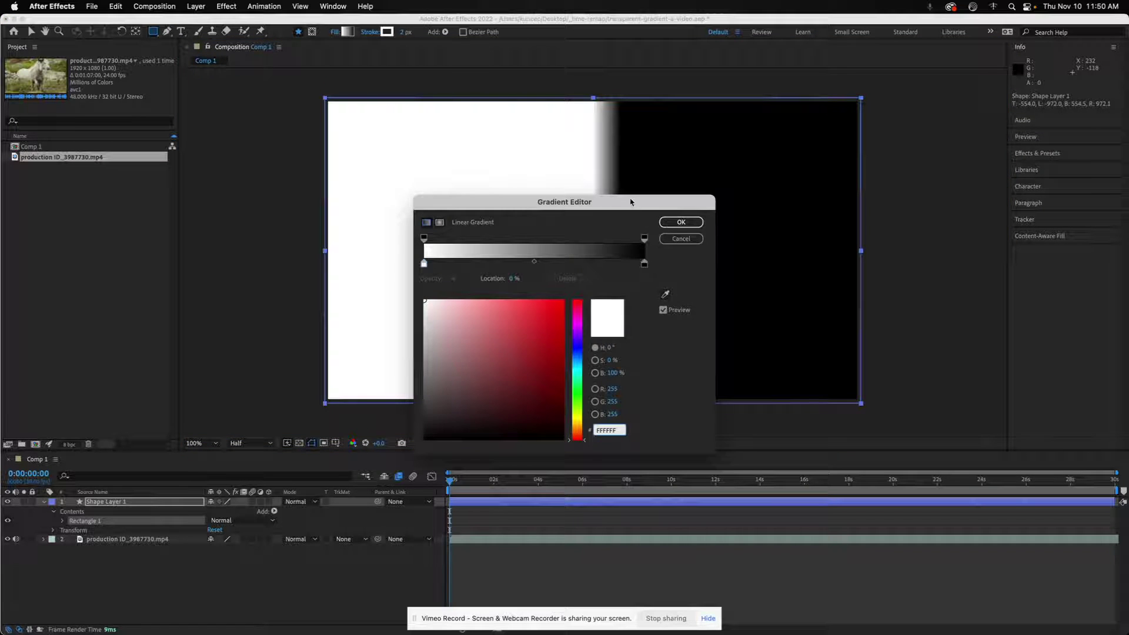
drag(631, 202, 995, 109)
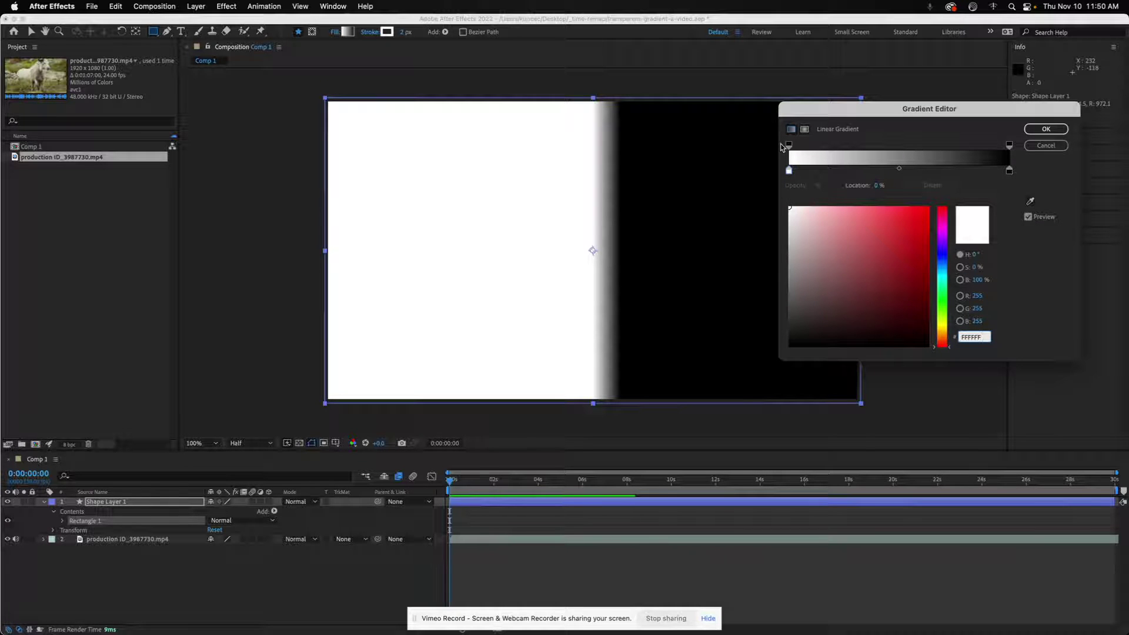
click(789, 145)
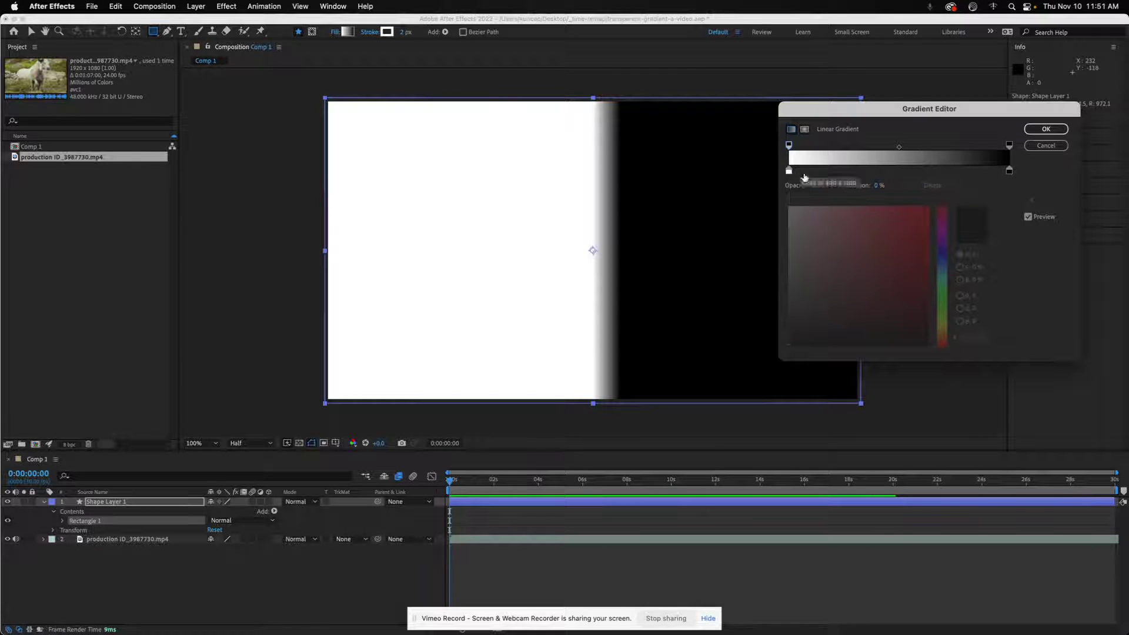
drag(820, 187, 755, 187)
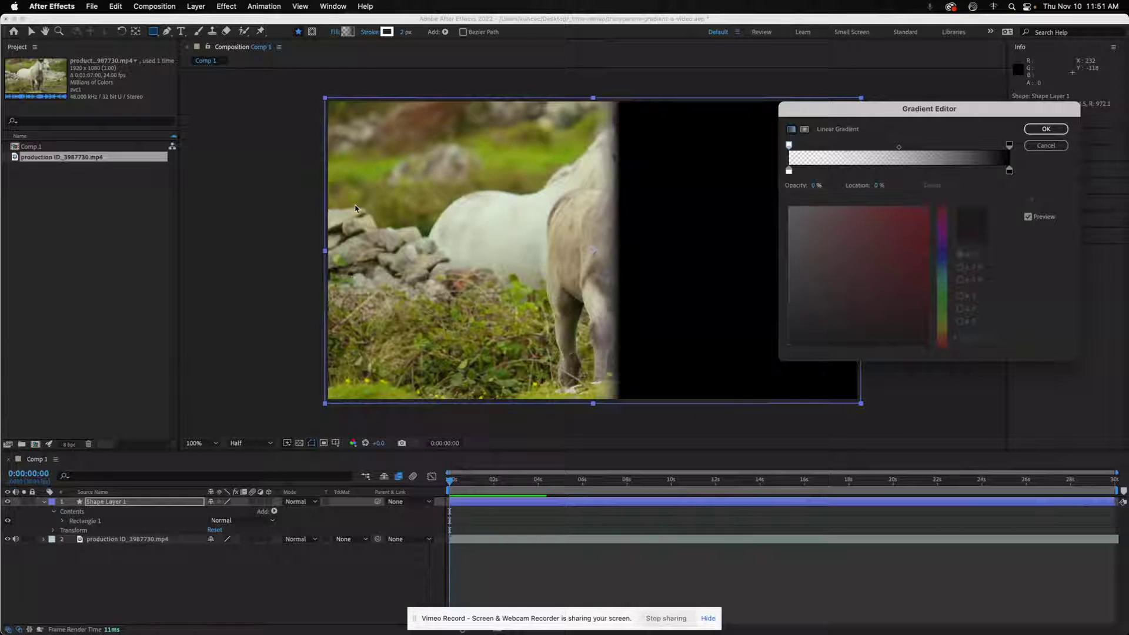
click(1010, 145)
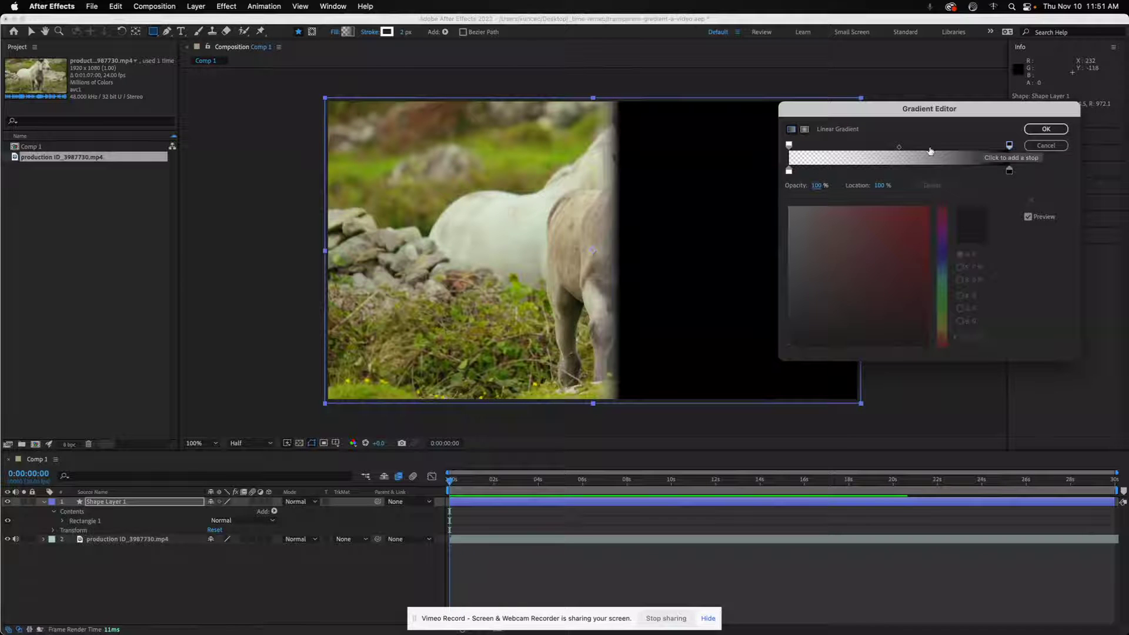
drag(899, 149, 847, 148)
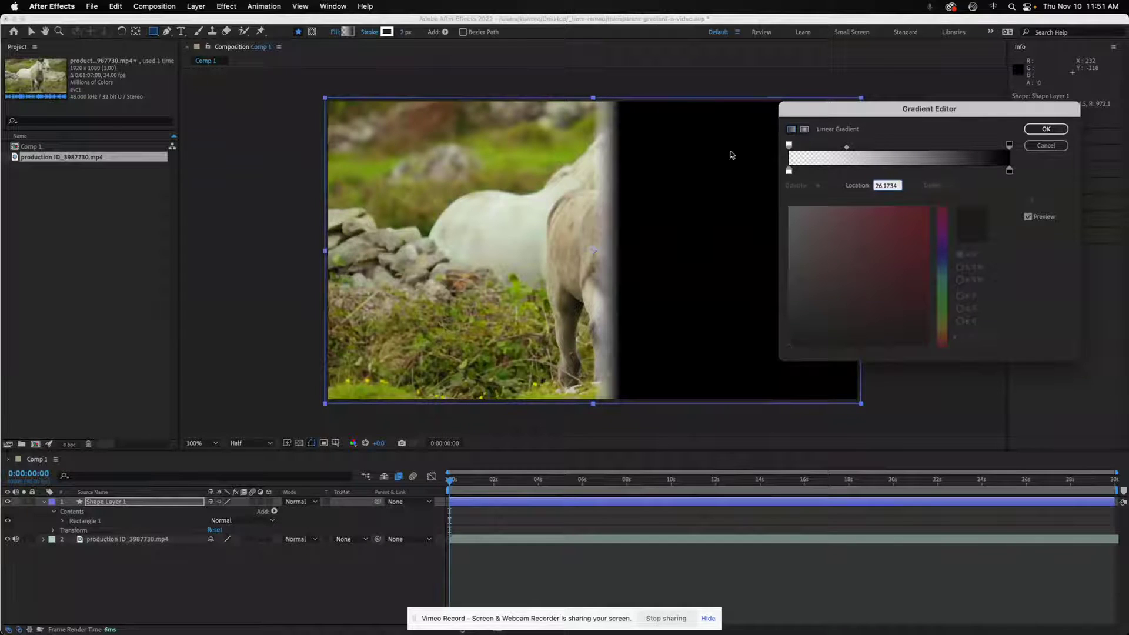
click(1046, 130)
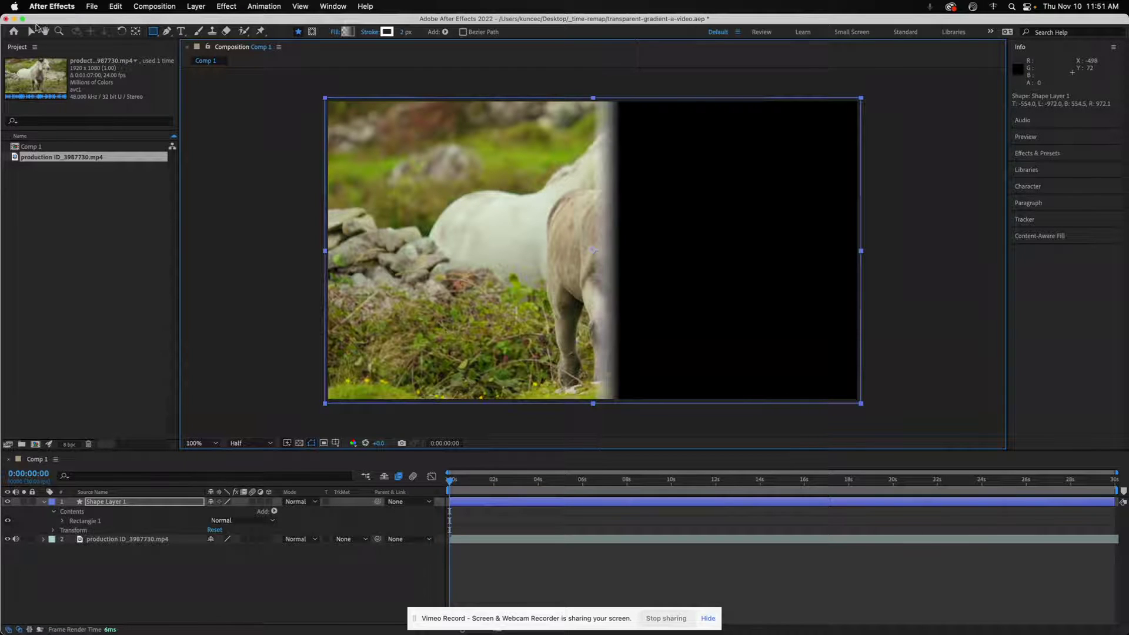
Step: Stretch the gradient from the composition's left edge to near its right edge
click(32, 30)
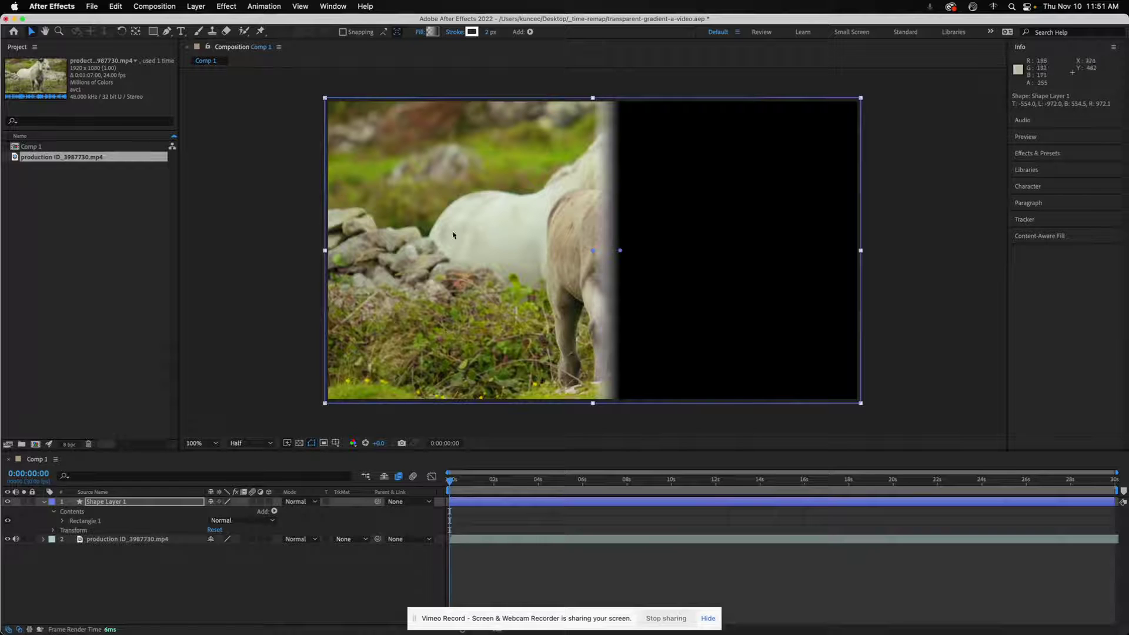
drag(620, 252, 853, 248)
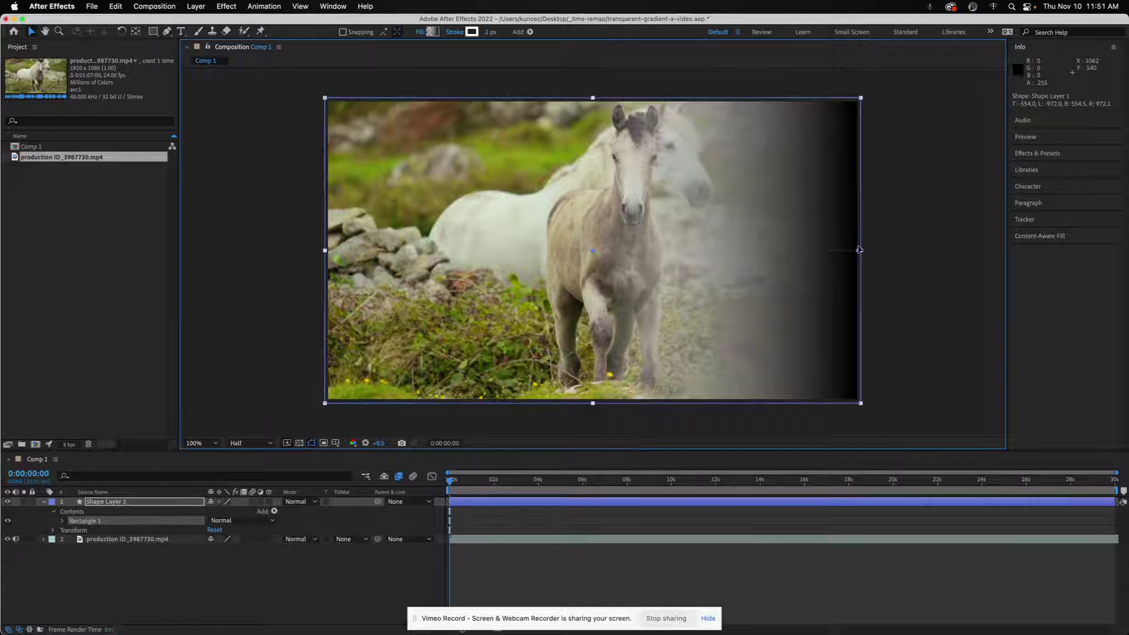
drag(857, 250, 852, 252)
drag(584, 253, 330, 253)
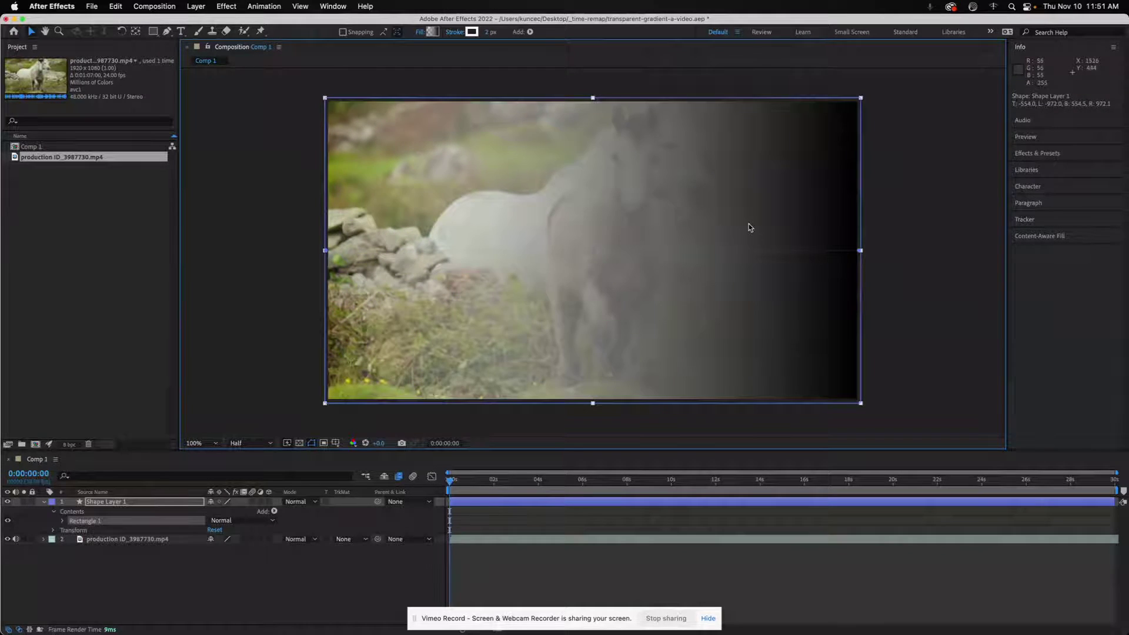
click(433, 32)
drag(878, 112, 829, 87)
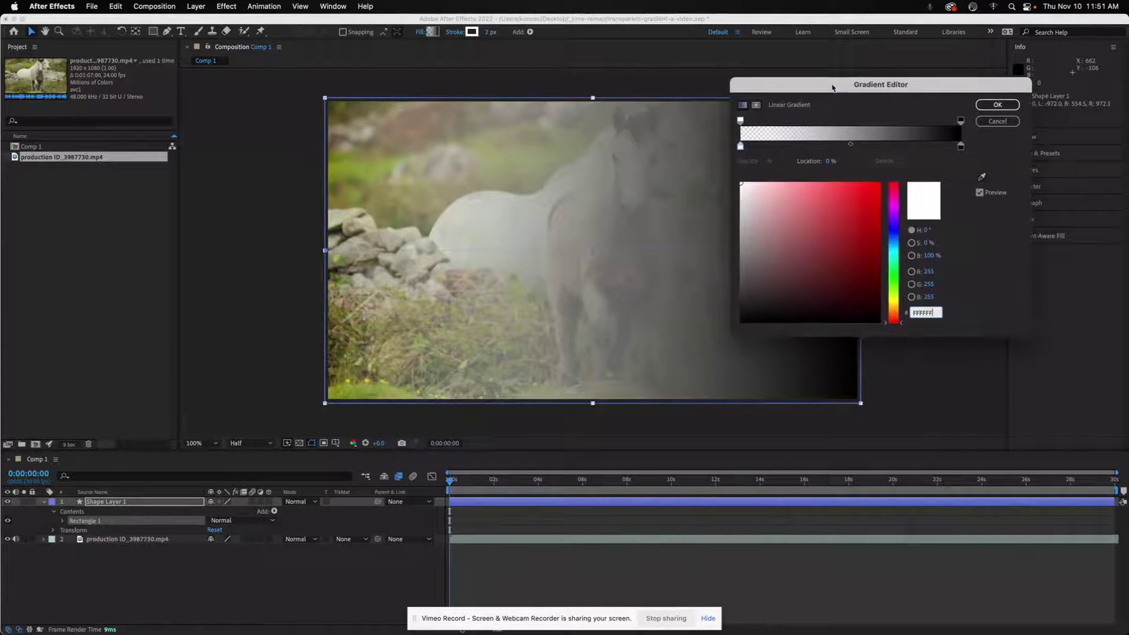
click(961, 122)
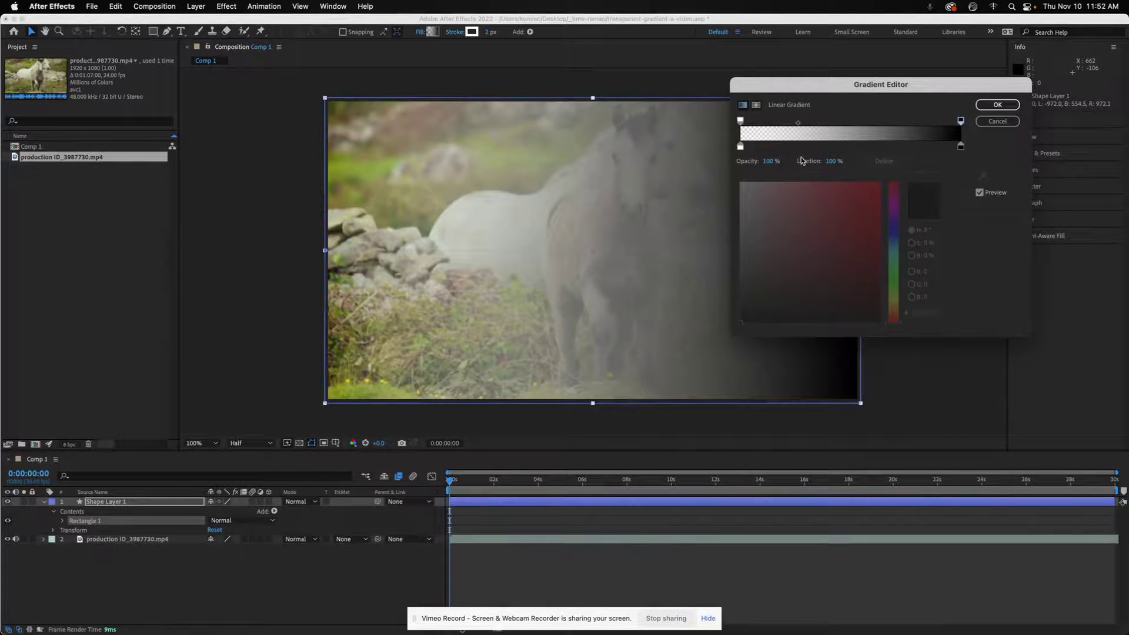
click(740, 120)
click(998, 105)
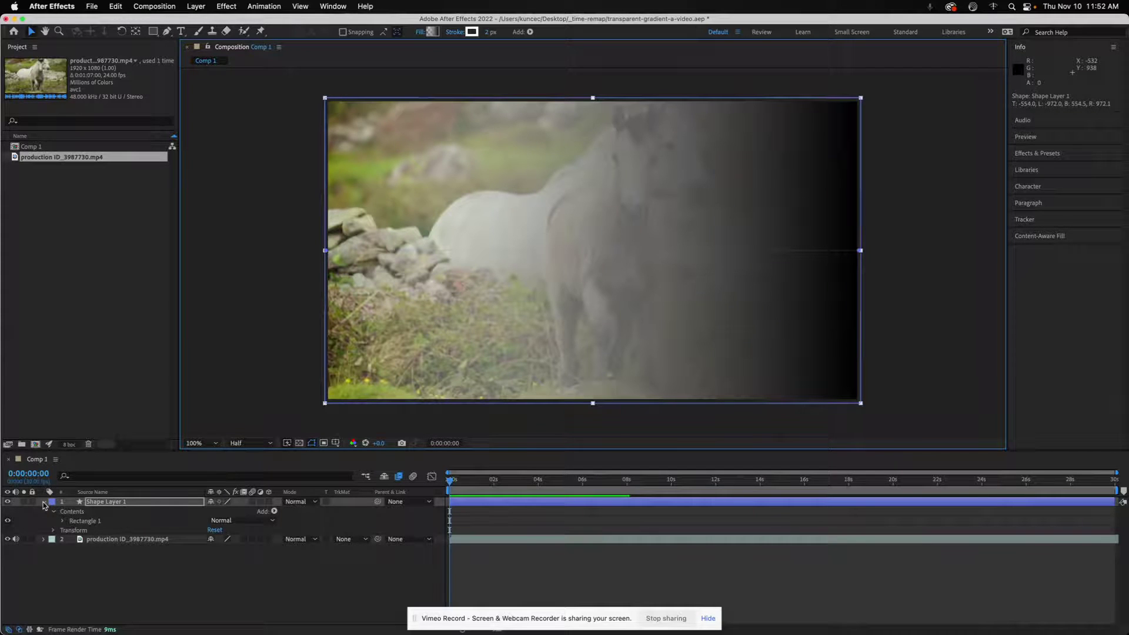
click(43, 502)
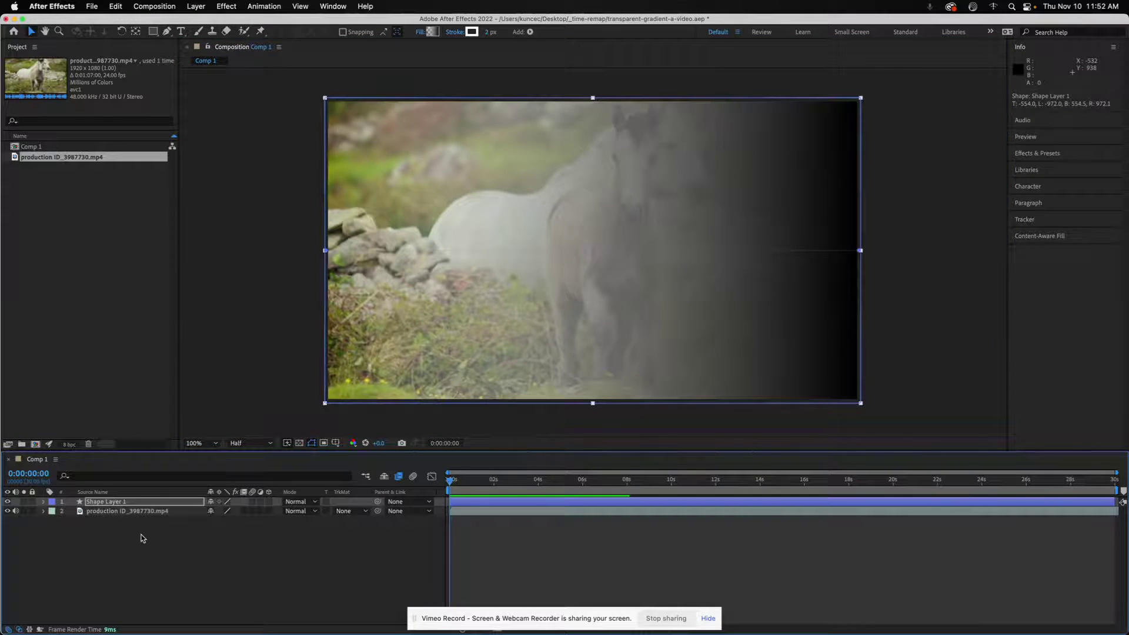
Step: Set the horse video layer's track matte to Alpha Matte "Shape Layer 1"
click(141, 538)
click(146, 511)
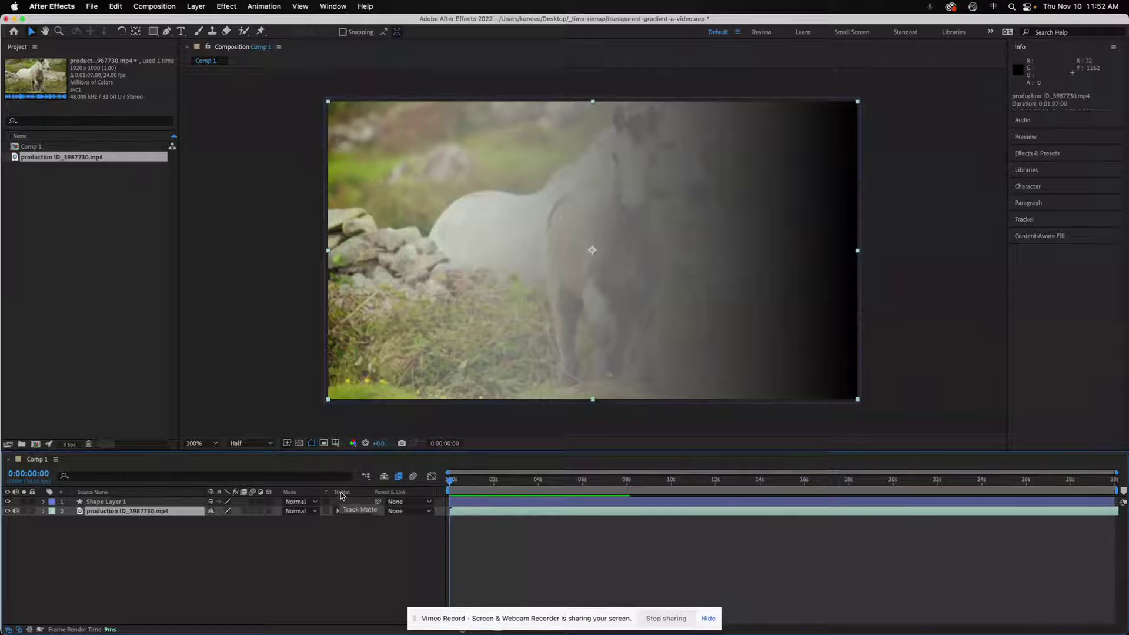
click(365, 512)
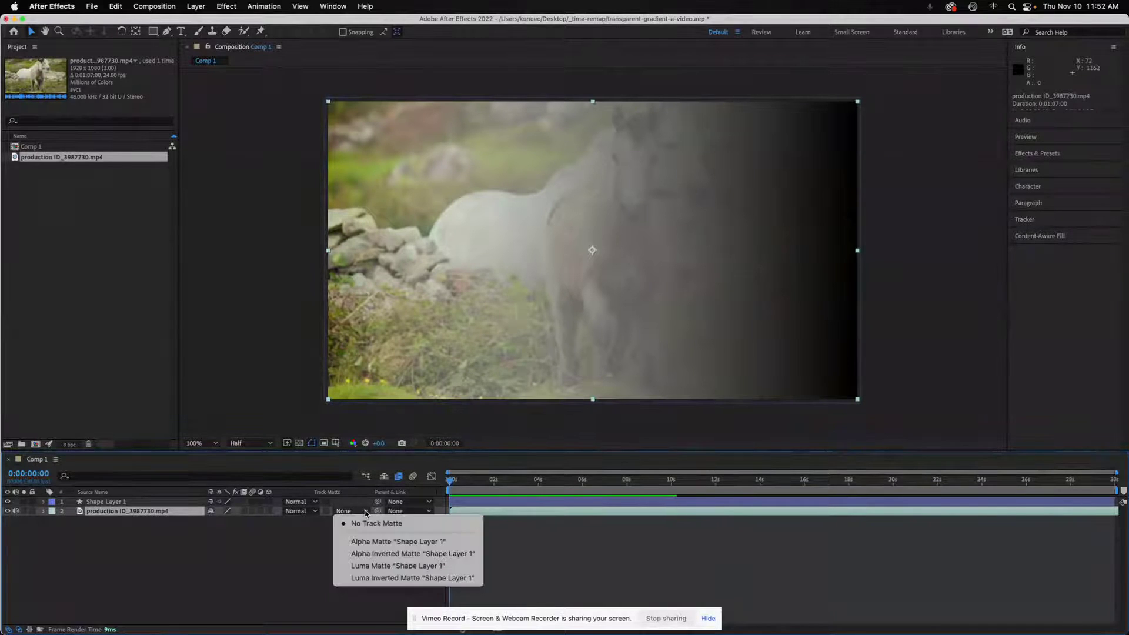
click(437, 541)
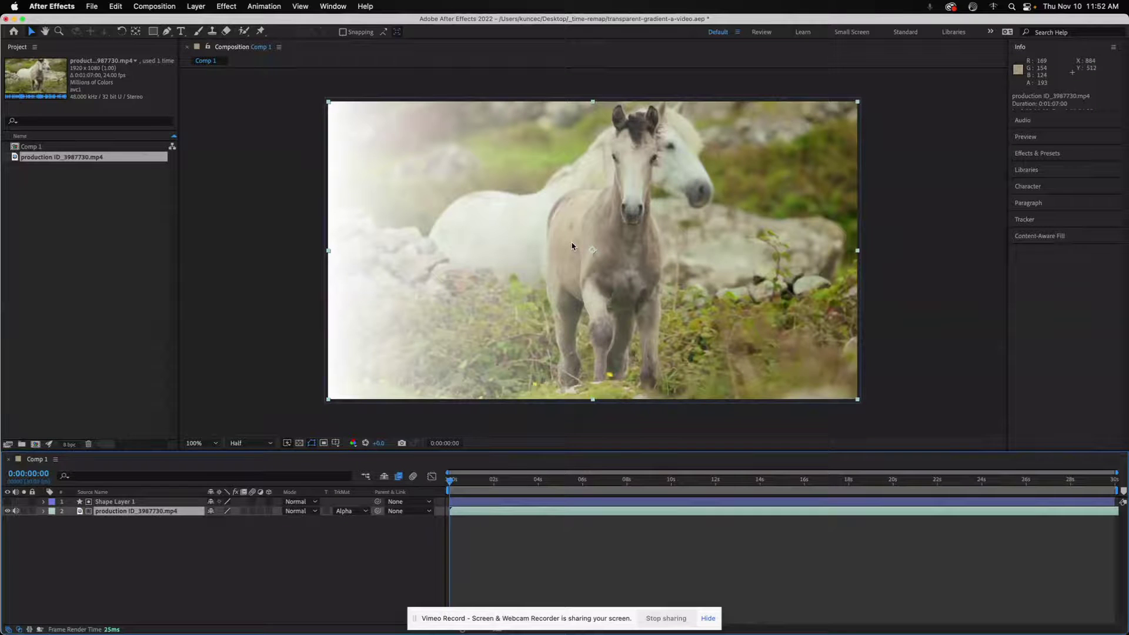
Step: Rotate Shape Layer 1 to -180° and scrub the timeline to check the flipped fade
click(123, 502)
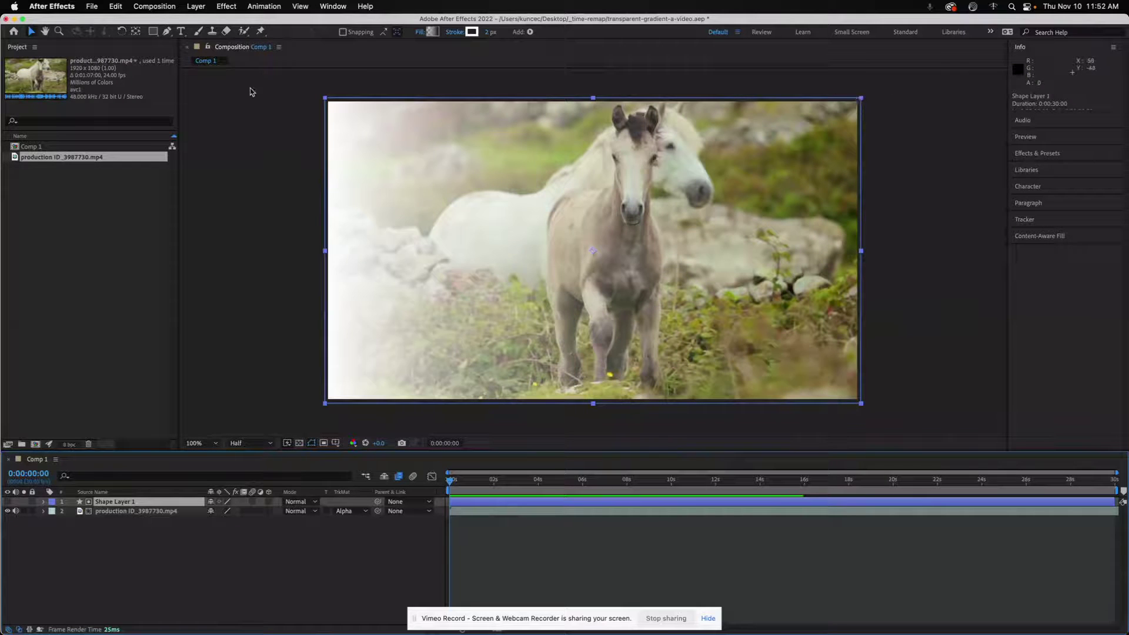
click(122, 32)
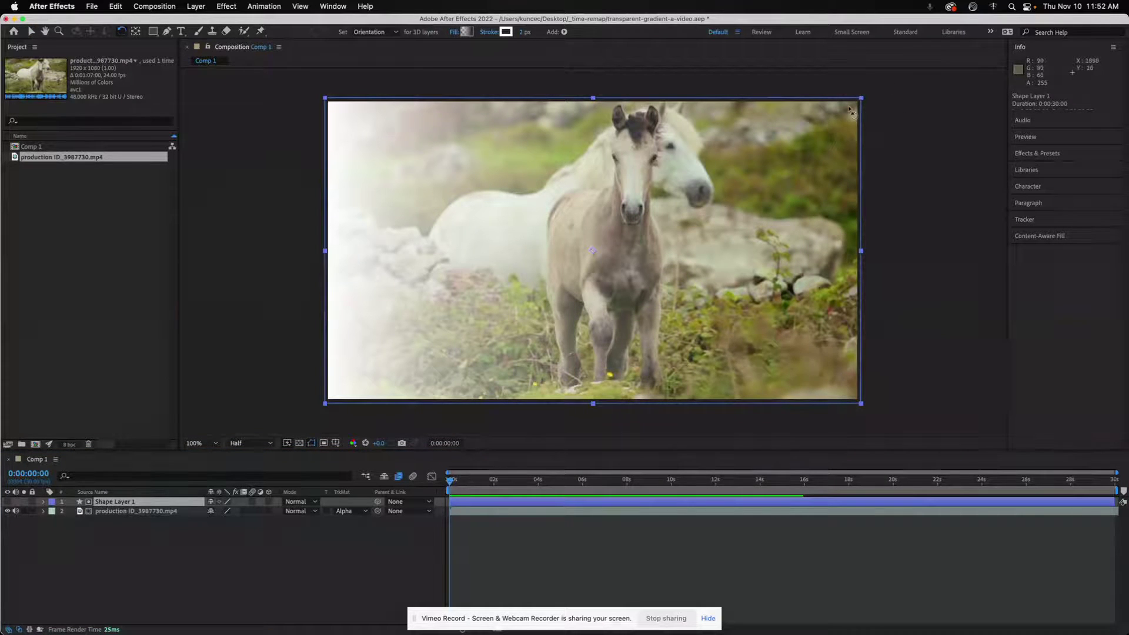
click(718, 90)
drag(719, 89, 440, 289)
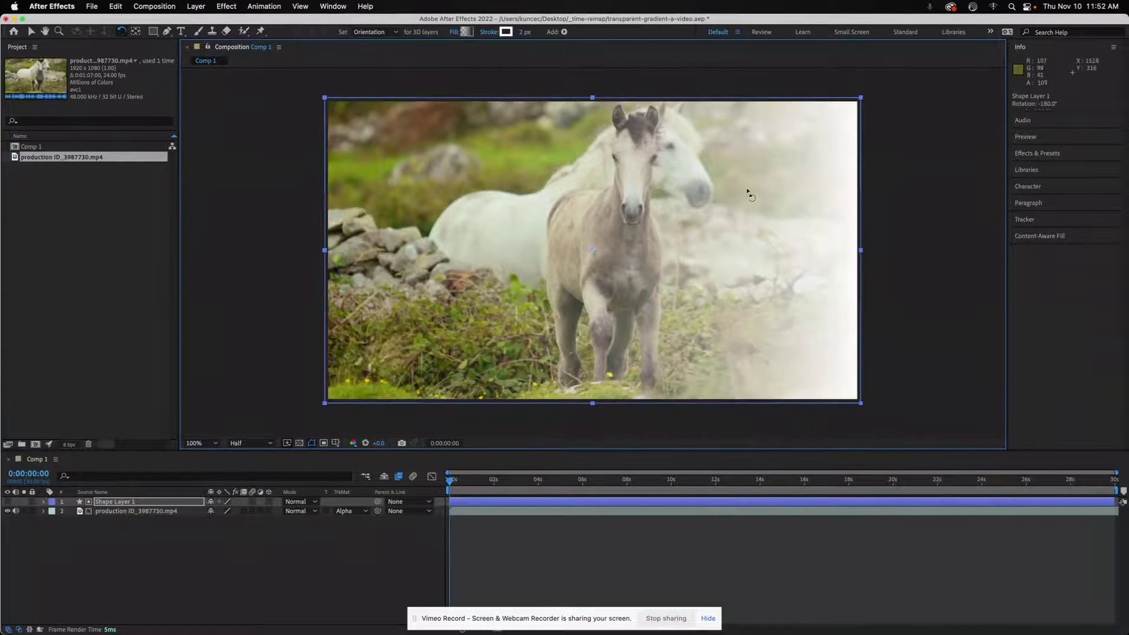
click(103, 503)
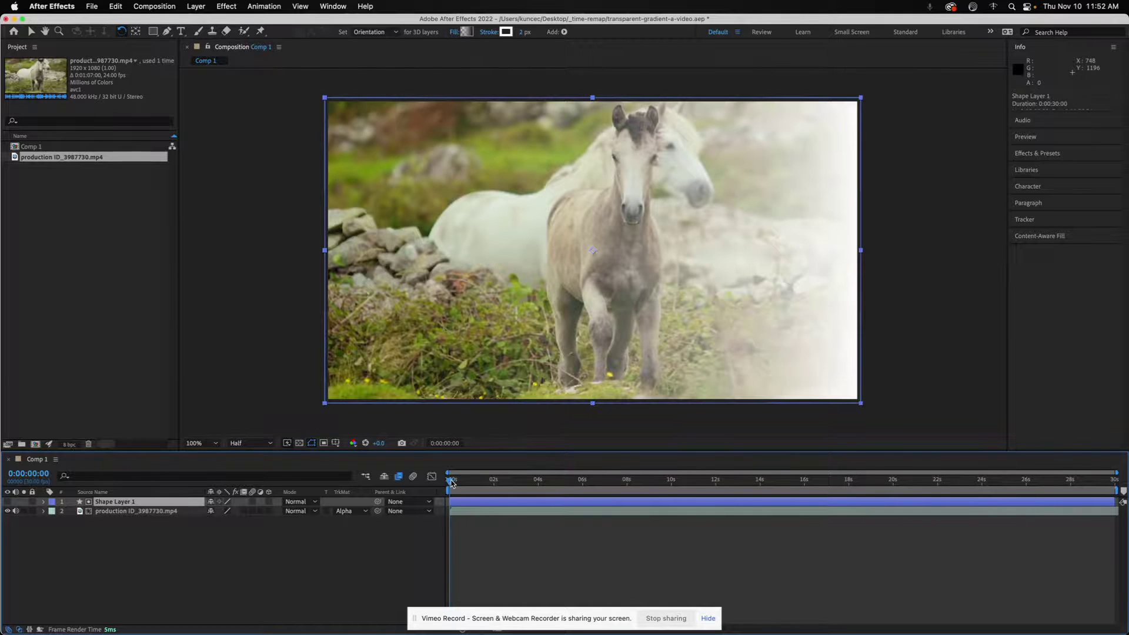
drag(451, 483, 575, 485)
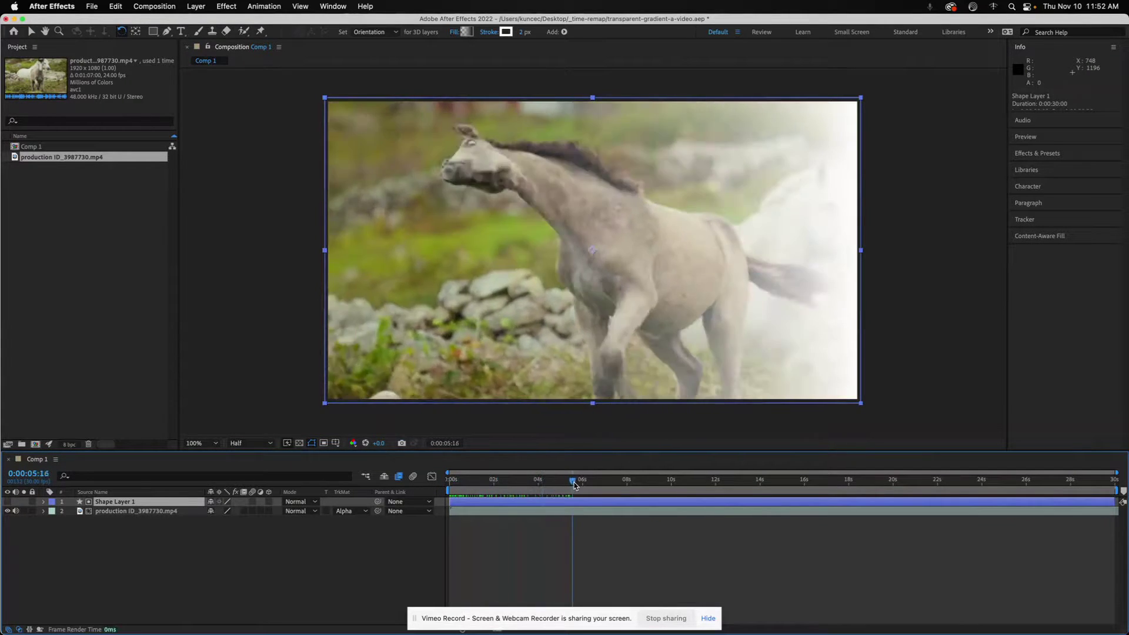
click(231, 375)
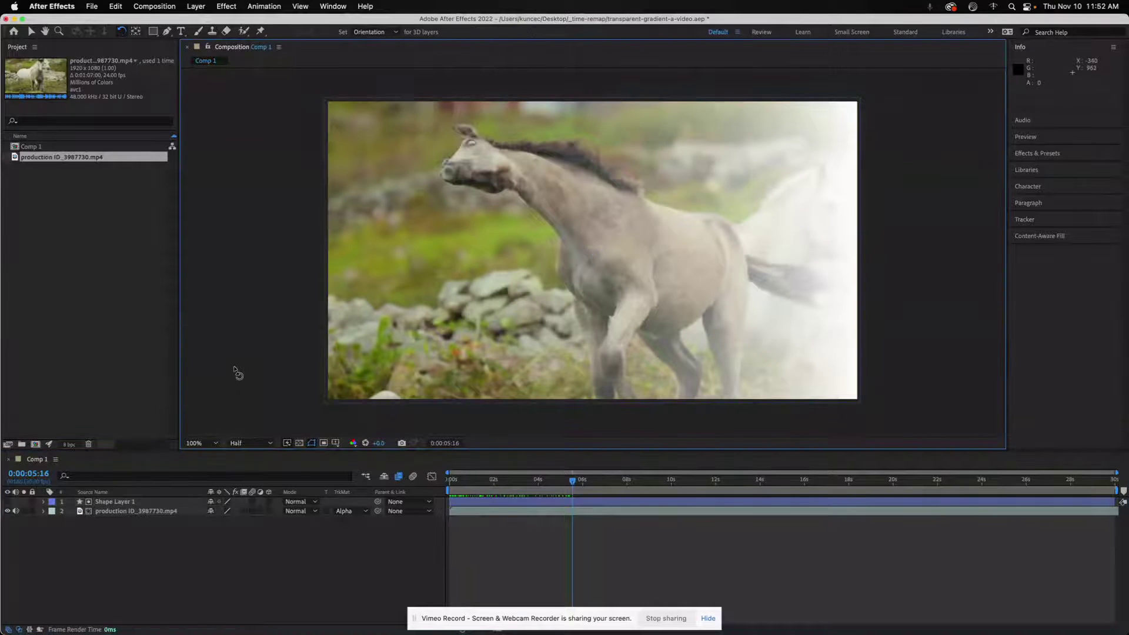
click(153, 31)
Step: Draw a new rectangle over the frame's right side and give it a solid colour fill
mouse_move(869, 86)
mouse_down()
mouse_move(834, 160)
mouse_move(772, 364)
mouse_move(719, 364)
mouse_up()
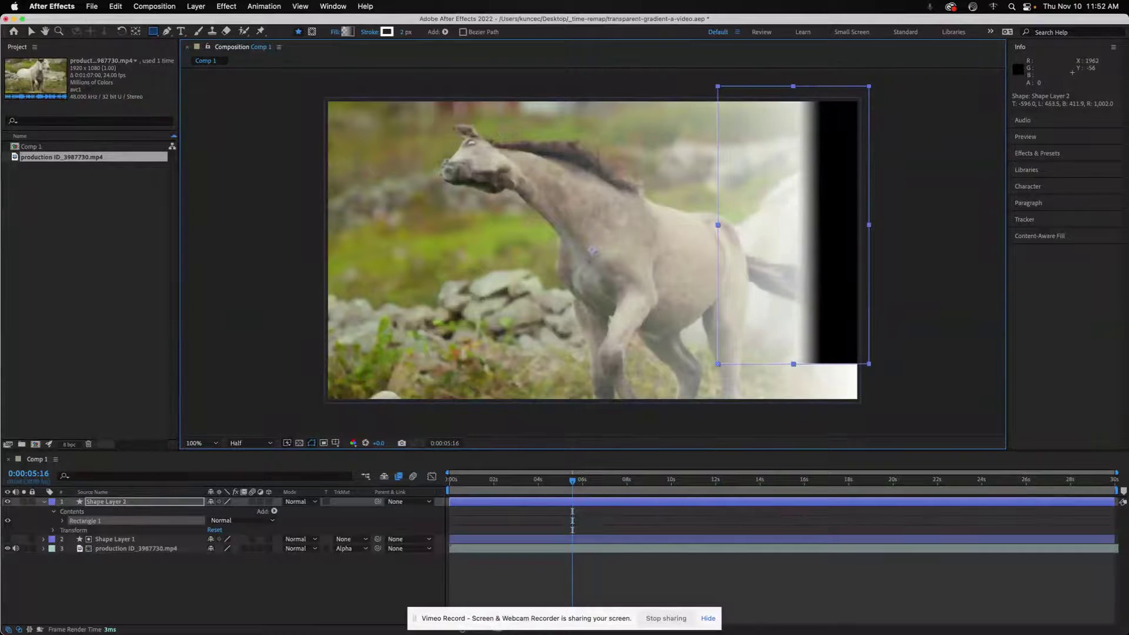
click(347, 31)
drag(758, 192, 849, 193)
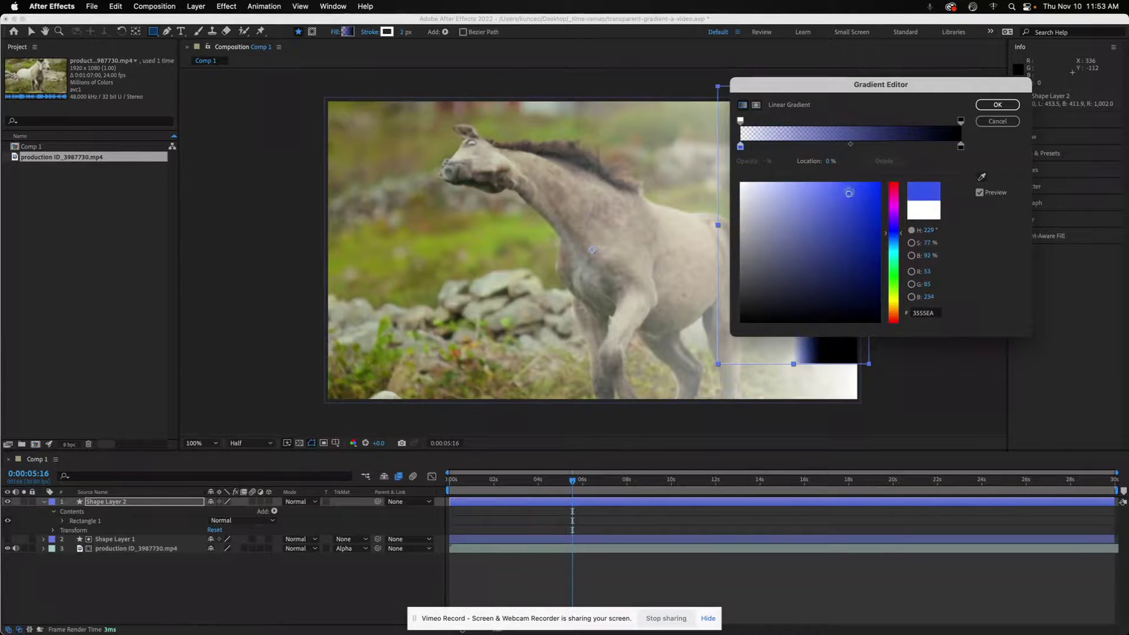
click(998, 105)
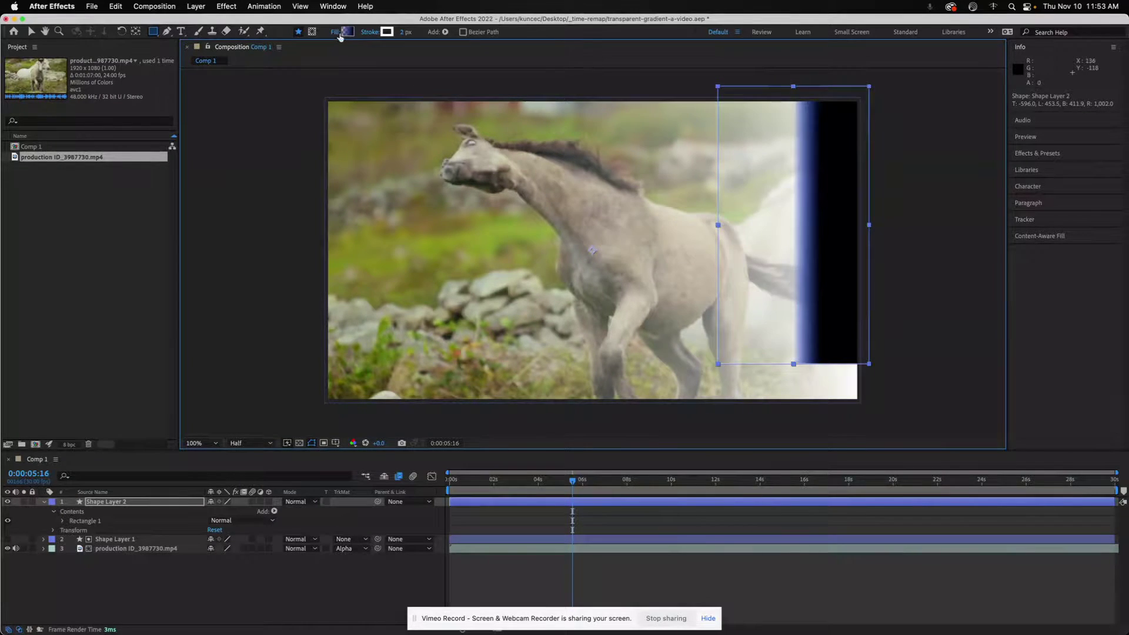
click(339, 33)
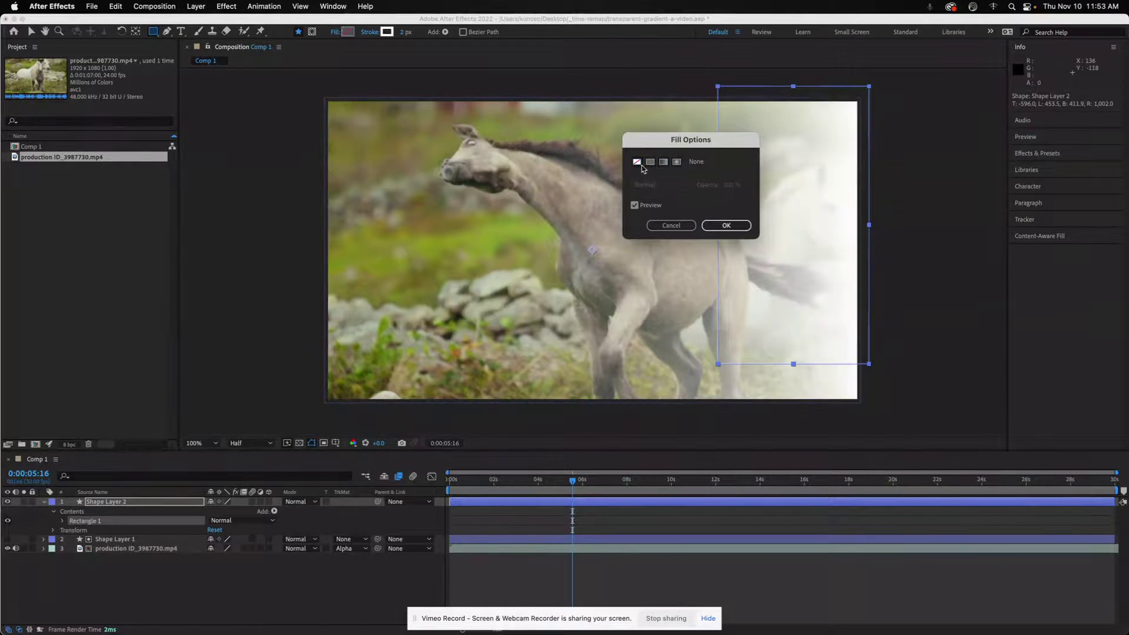
click(650, 162)
click(726, 226)
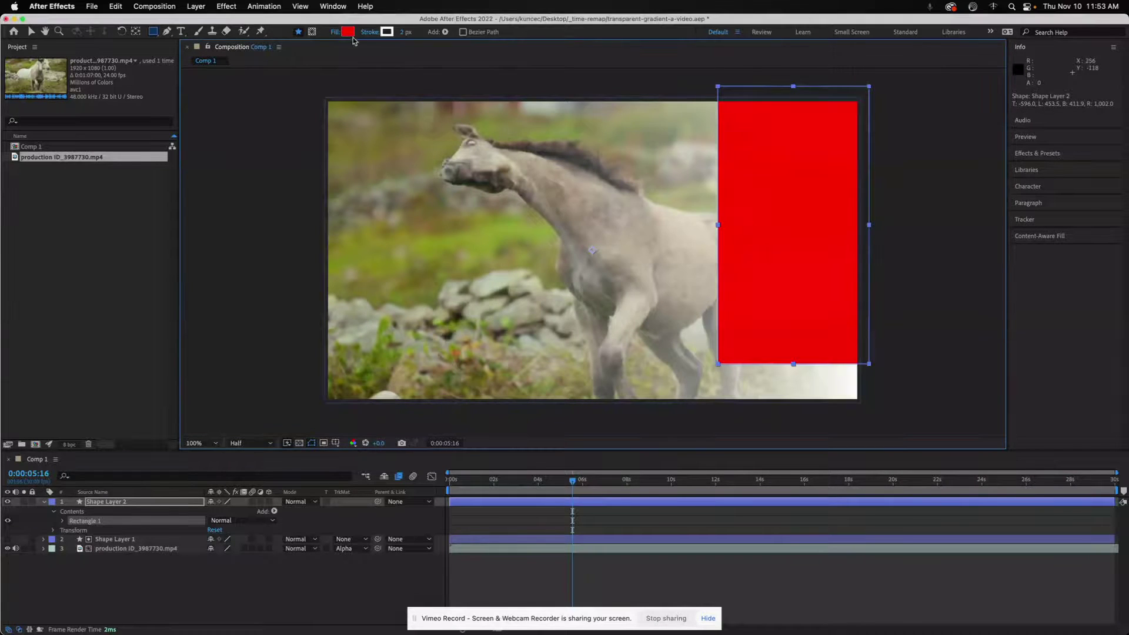
Step: Colour the fill light blue (0092FF) and move Shape Layer 2 below the horse video
click(348, 32)
mouse_move(593, 332)
mouse_down()
mouse_move(587, 309)
mouse_move(588, 325)
mouse_up()
click(659, 269)
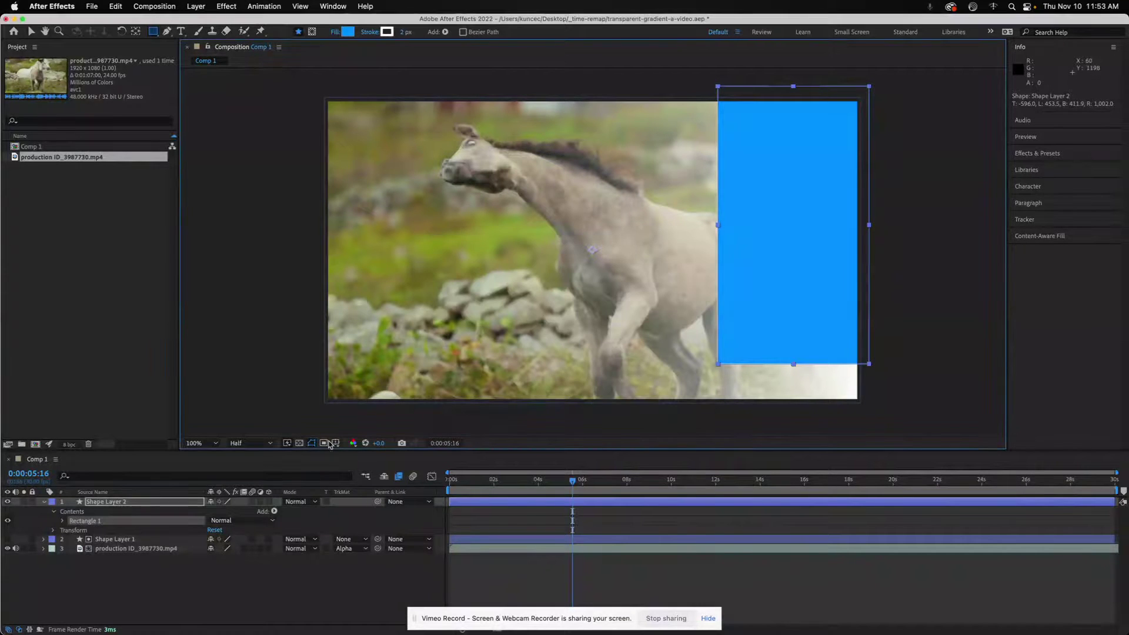
drag(119, 501, 120, 552)
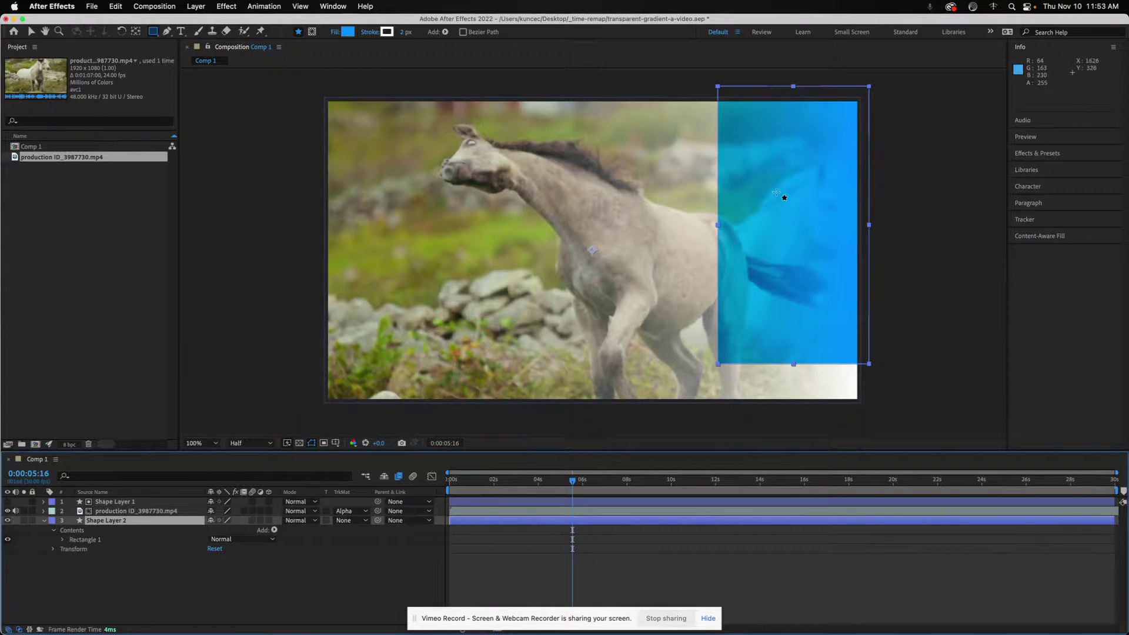
click(31, 32)
Step: Shift the blue rectangle to the frame's right edge, then preview the composition from 0:00:00:00
drag(795, 197, 846, 201)
click(960, 184)
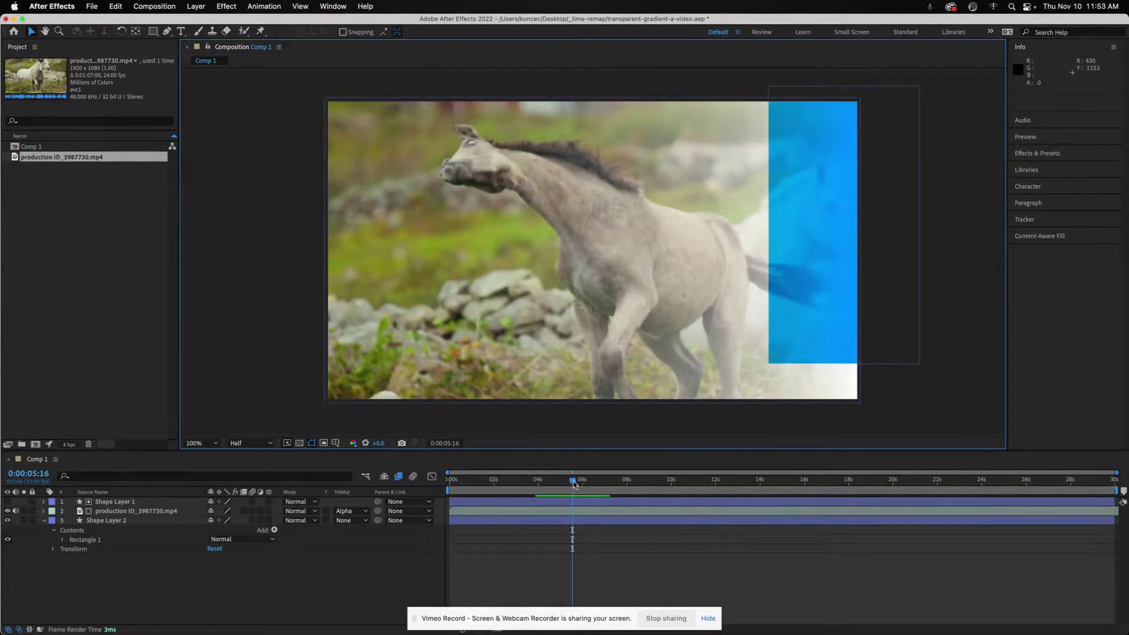
drag(574, 483, 440, 487)
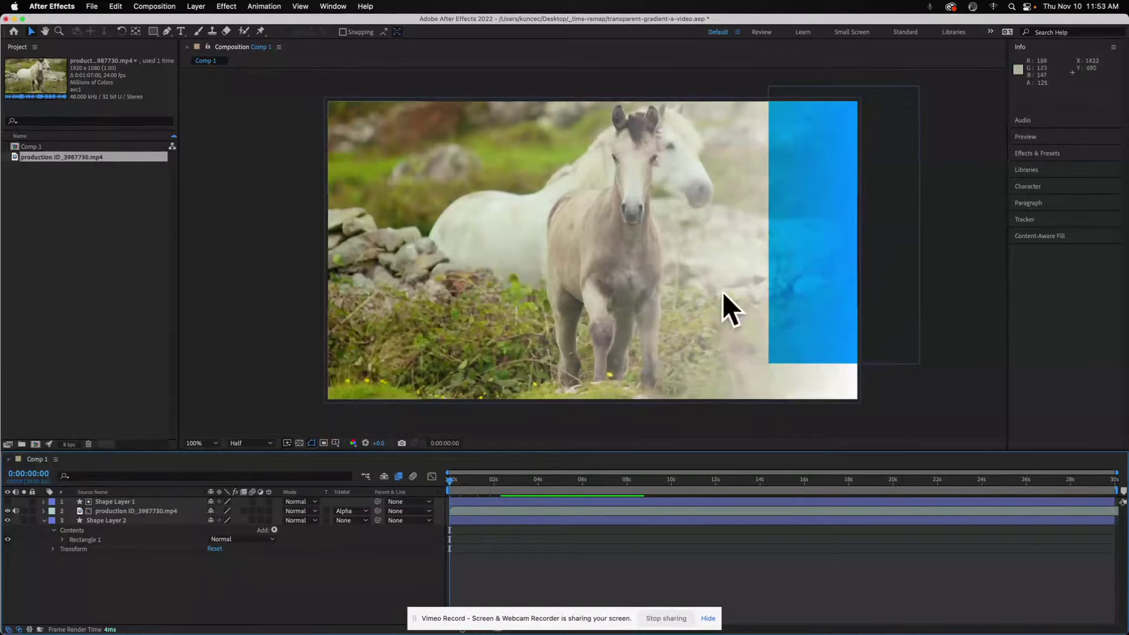
key(space)
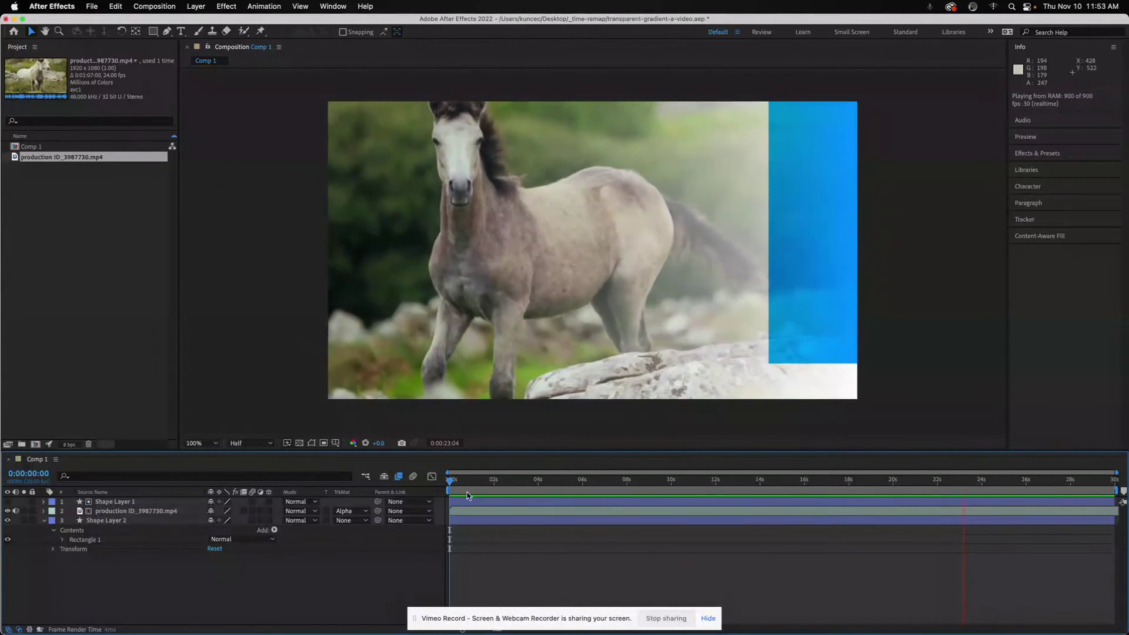
key(space)
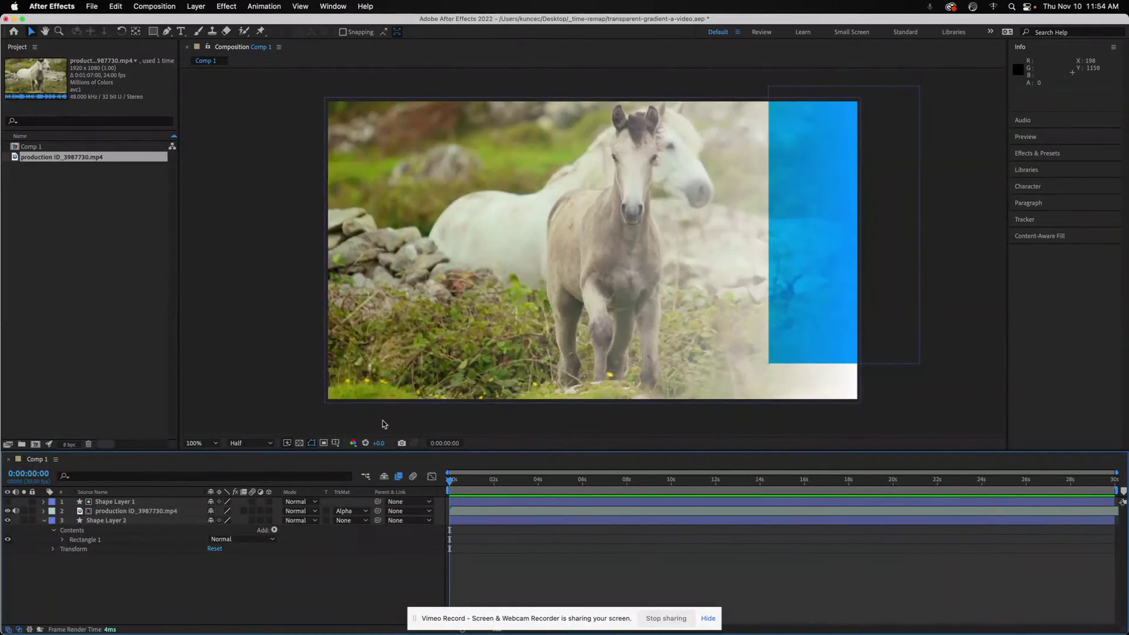